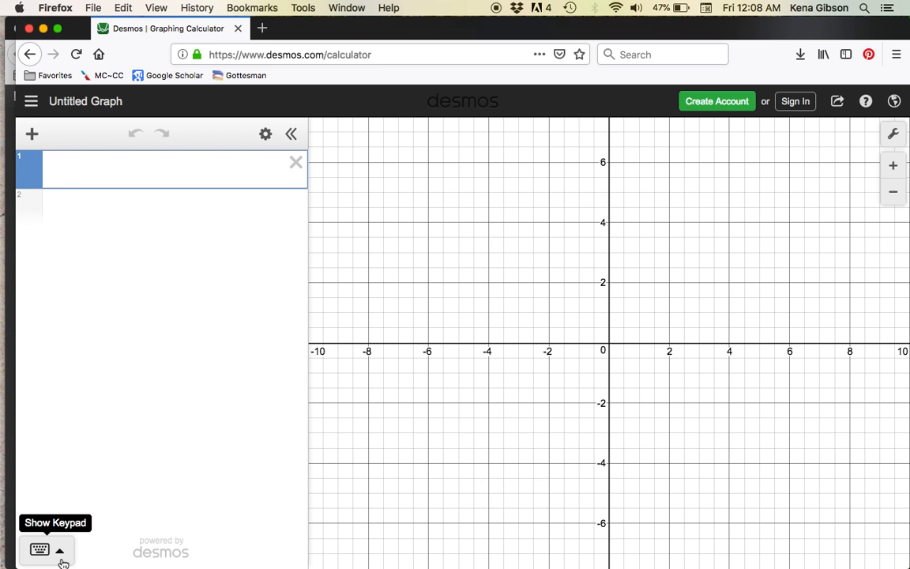
Graph x² + 5x + 6 as the first expression using the on-screen keypad, and hide the keypad.
{"action": "left_click", "coordinate": [60, 551]}
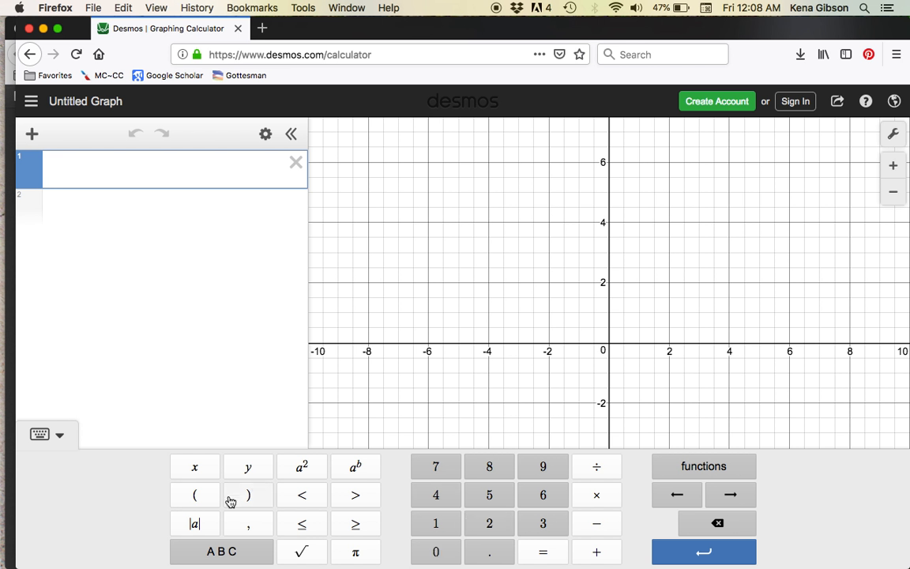
{"action": "left_click", "coordinate": [193, 475]}
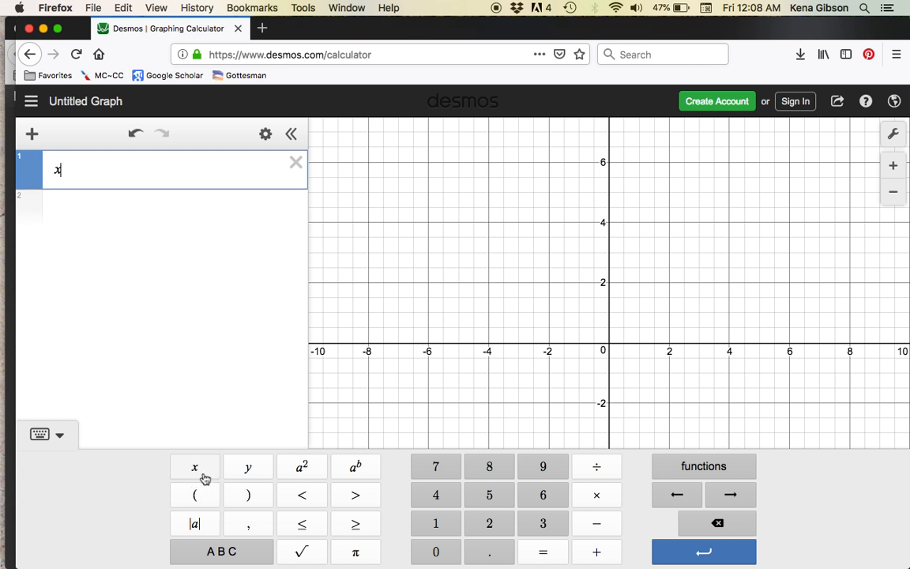
{"action": "left_click", "coordinate": [302, 467]}
{"action": "left_click", "coordinate": [607, 552]}
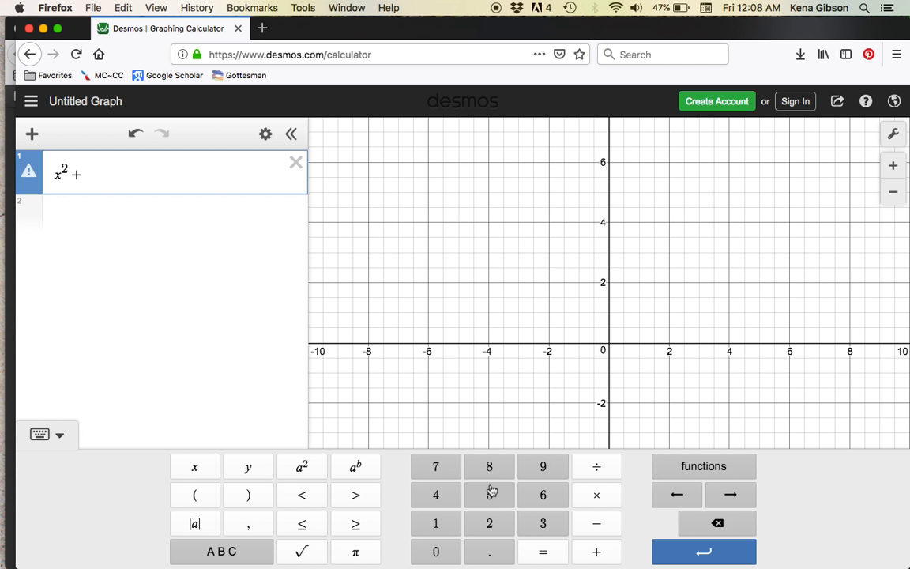
{"action": "left_click", "coordinate": [489, 495]}
{"action": "left_click", "coordinate": [191, 468]}
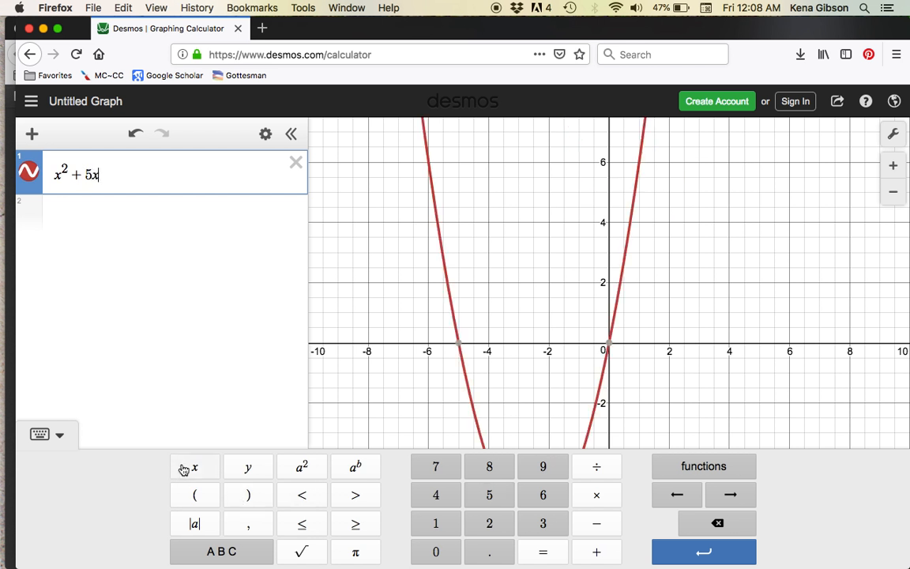
{"action": "left_click", "coordinate": [594, 553]}
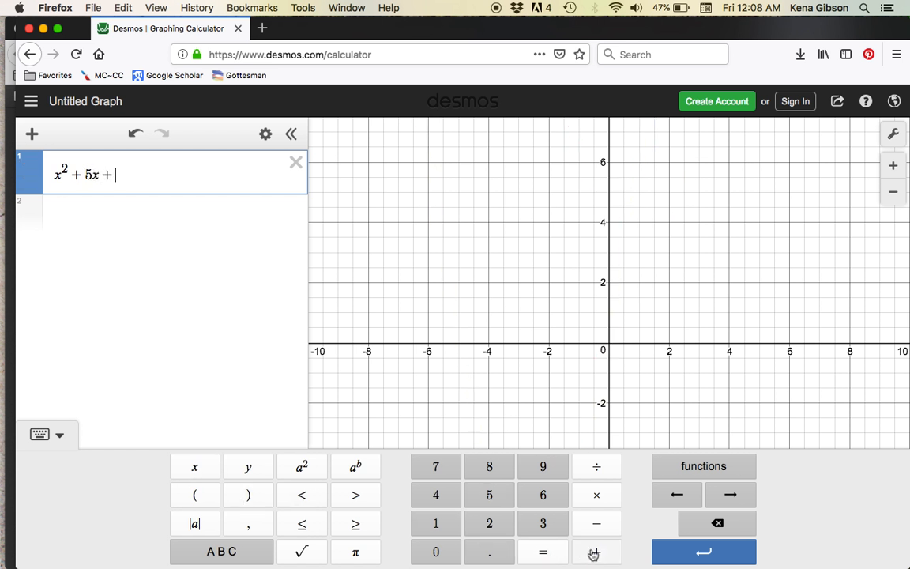
{"action": "left_click", "coordinate": [543, 495]}
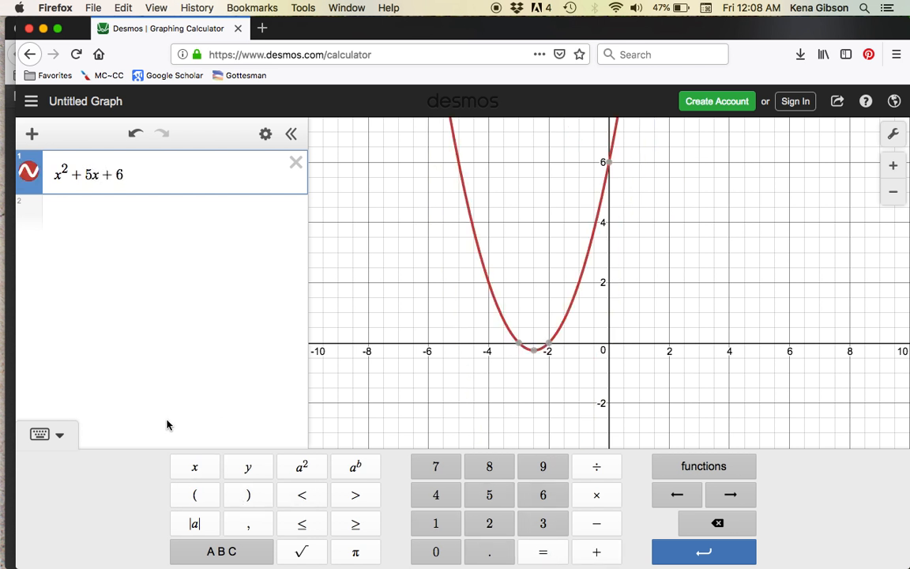
{"action": "left_click", "coordinate": [46, 437]}
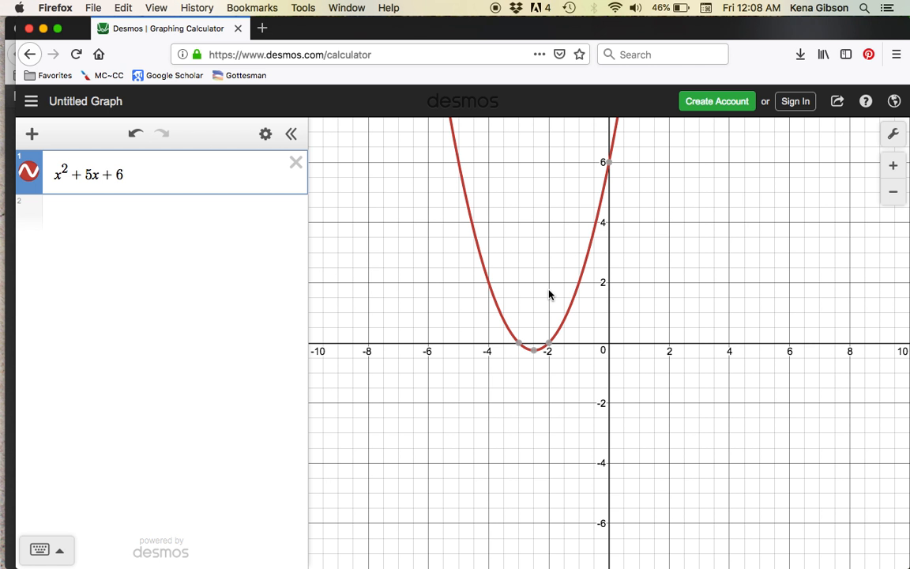
Examine the parabola at a wider scale and from closer in, shifting the graph to keep its lower part in view.
{"action": "scroll", "coordinate": [546, 251], "scroll_direction": "down", "scroll_amount": 5}
{"action": "scroll", "coordinate": [545, 251], "scroll_direction": "down", "scroll_amount": 5}
{"action": "left_click_drag", "start_coordinate": [611, 230], "coordinate": [616, 377]}
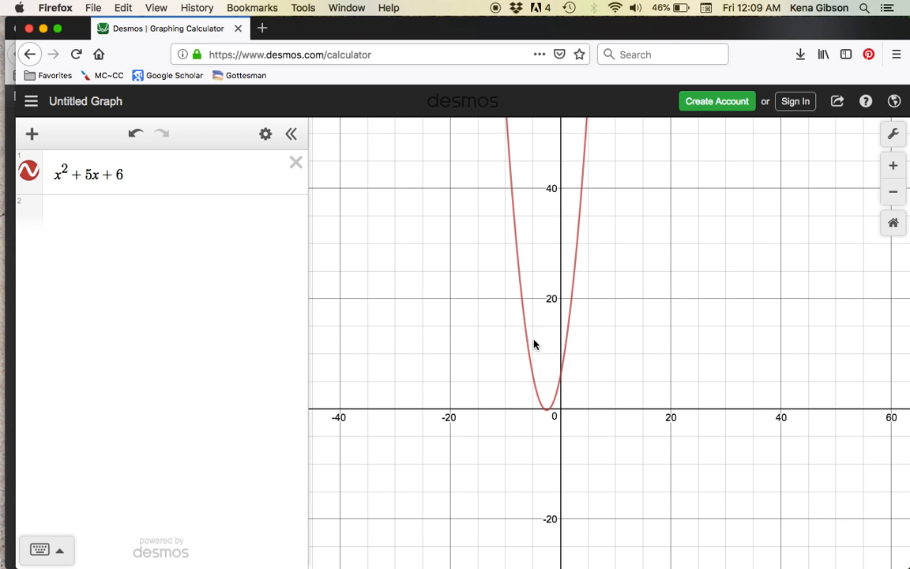
{"action": "scroll", "coordinate": [529, 354], "scroll_direction": "up", "scroll_amount": 2}
{"action": "scroll", "coordinate": [529, 354], "scroll_direction": "up", "scroll_amount": 3}
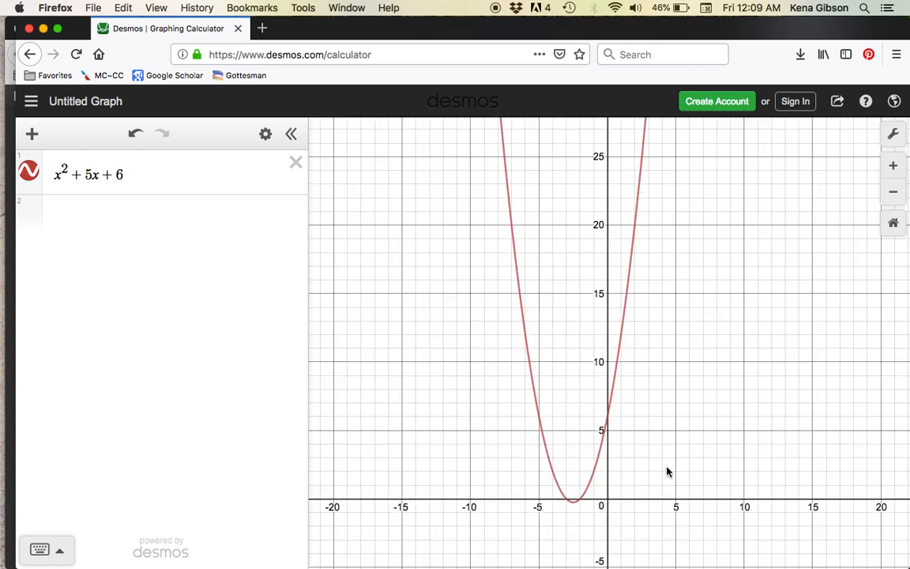
{"action": "left_click_drag", "start_coordinate": [666, 467], "coordinate": [652, 374]}
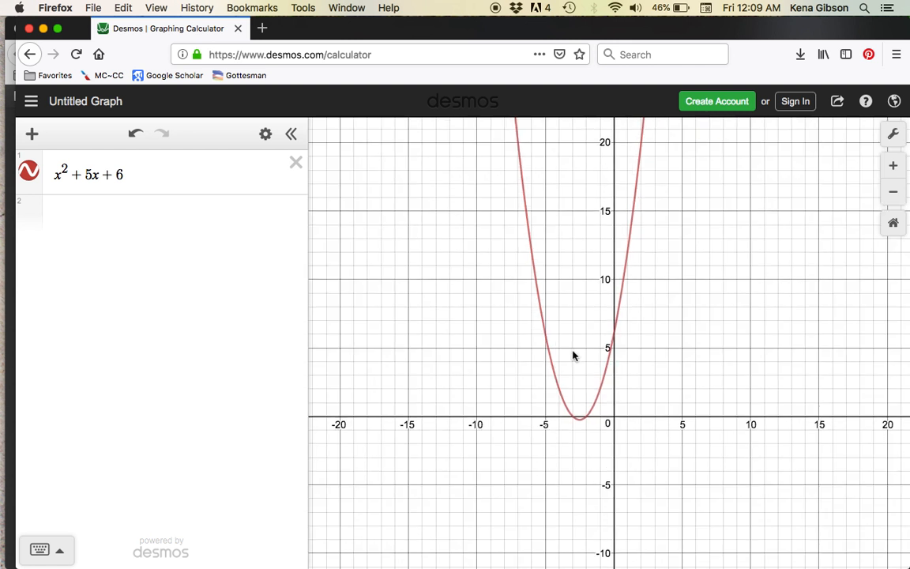
{"action": "scroll", "coordinate": [574, 355], "scroll_direction": "up", "scroll_amount": 2}
{"action": "scroll", "coordinate": [574, 355], "scroll_direction": "up", "scroll_amount": 5}
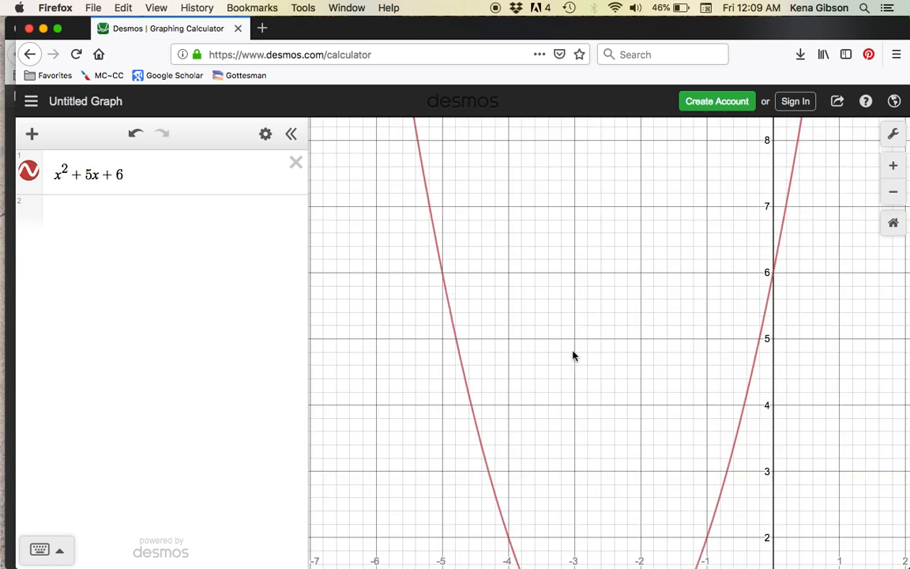
{"action": "left_click_drag", "start_coordinate": [610, 407], "coordinate": [587, 181]}
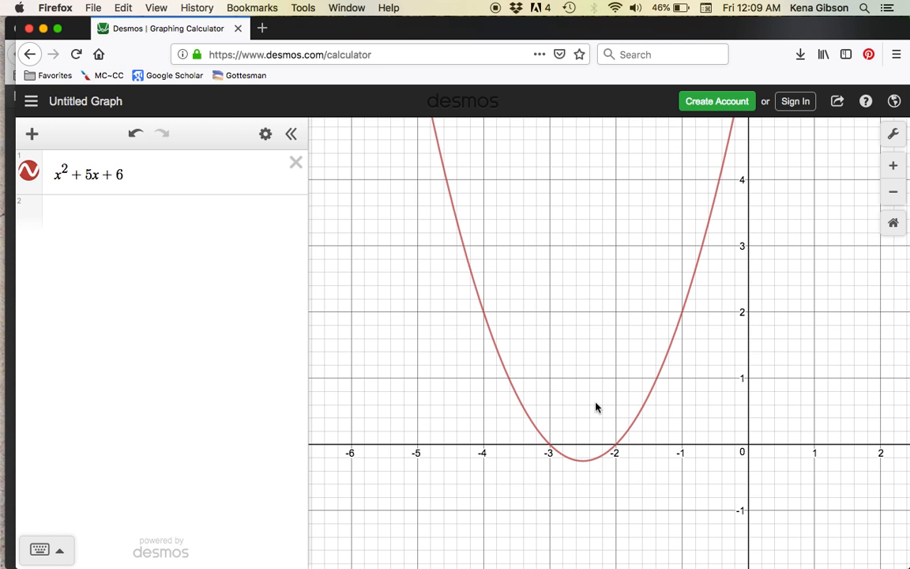
Inspect the parabola closely around its vertex and x-intercepts, and return to a view that includes the y-axis crossing.
{"action": "scroll", "coordinate": [595, 406], "scroll_direction": "up", "scroll_amount": 2}
{"action": "scroll", "coordinate": [595, 406], "scroll_direction": "up", "scroll_amount": 2}
{"action": "left_click_drag", "start_coordinate": [551, 425], "coordinate": [551, 325]}
{"action": "scroll", "coordinate": [551, 329], "scroll_direction": "up", "scroll_amount": 1}
{"action": "scroll", "coordinate": [552, 329], "scroll_direction": "up", "scroll_amount": 1}
{"action": "scroll", "coordinate": [579, 436], "scroll_direction": "up", "scroll_amount": 3}
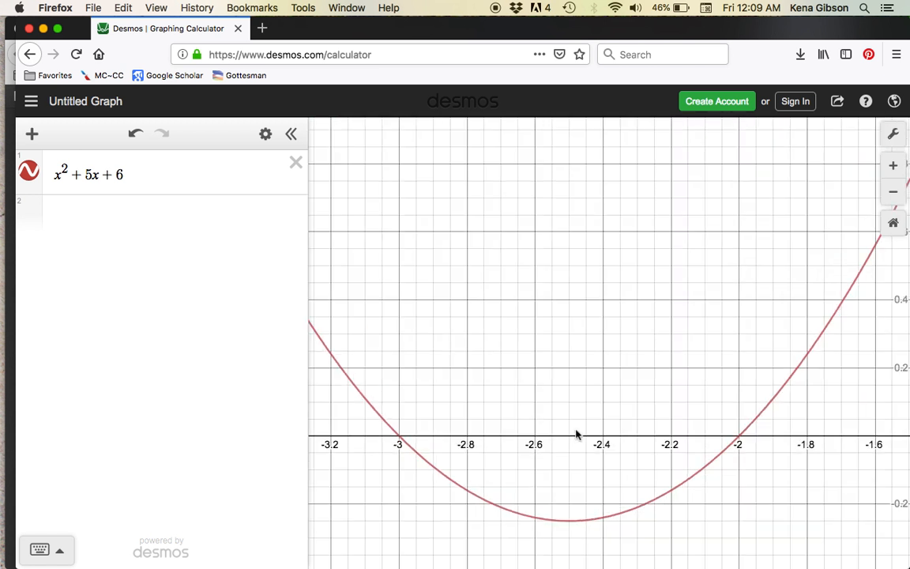
{"action": "scroll", "coordinate": [577, 434], "scroll_direction": "up", "scroll_amount": 2}
{"action": "scroll", "coordinate": [577, 434], "scroll_direction": "down", "scroll_amount": 2}
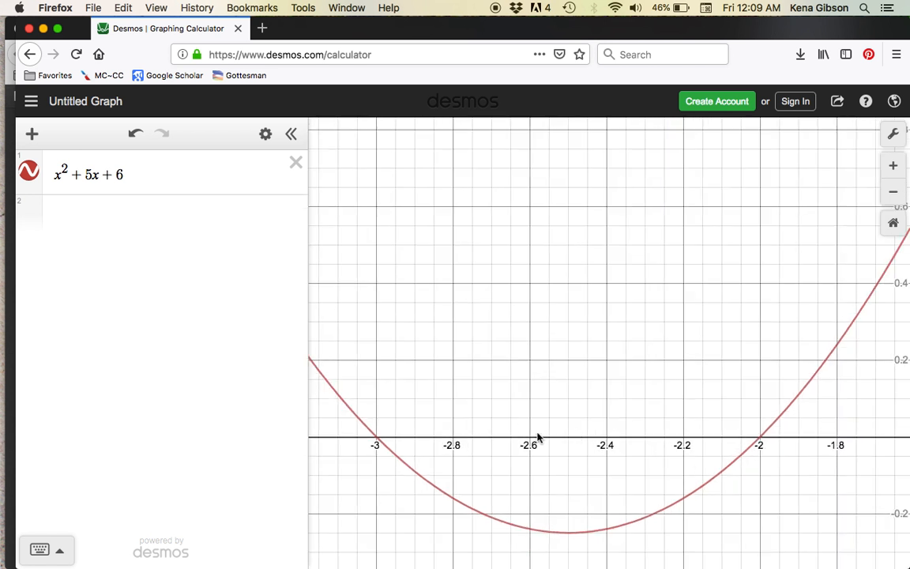
{"action": "scroll", "coordinate": [655, 404], "scroll_direction": "down", "scroll_amount": 4}
{"action": "scroll", "coordinate": [685, 371], "scroll_direction": "down", "scroll_amount": 3}
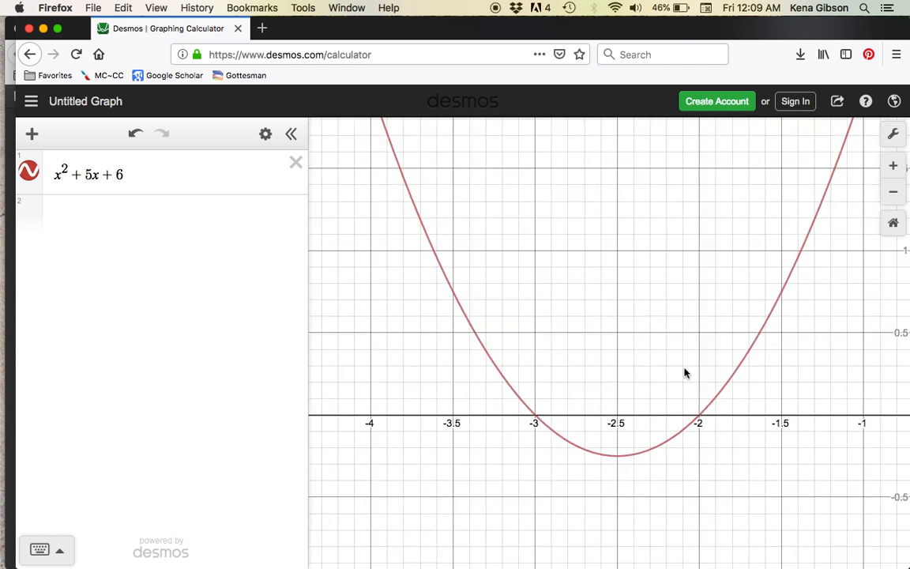
{"action": "scroll", "coordinate": [788, 343], "scroll_direction": "down", "scroll_amount": 3}
{"action": "scroll", "coordinate": [789, 343], "scroll_direction": "down", "scroll_amount": 3}
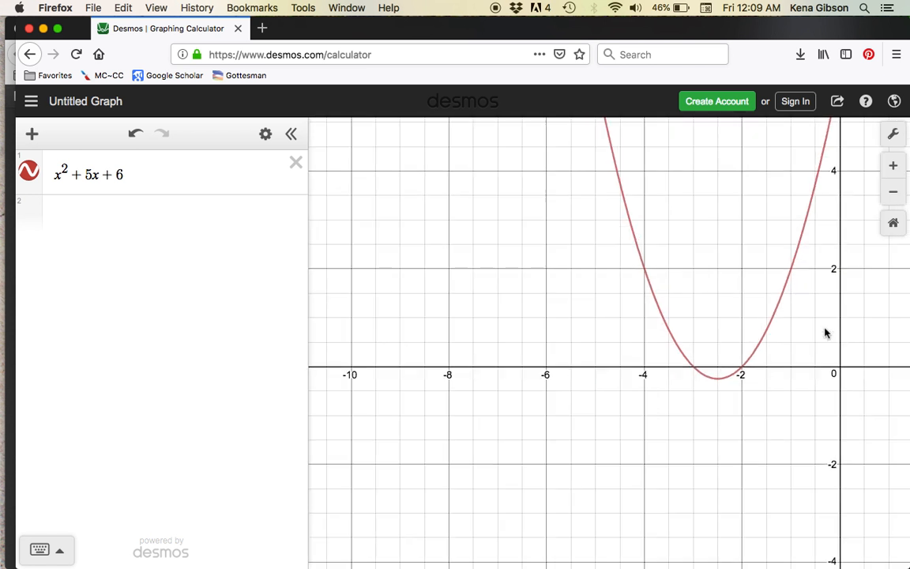
{"action": "left_click_drag", "start_coordinate": [834, 290], "coordinate": [699, 387]}
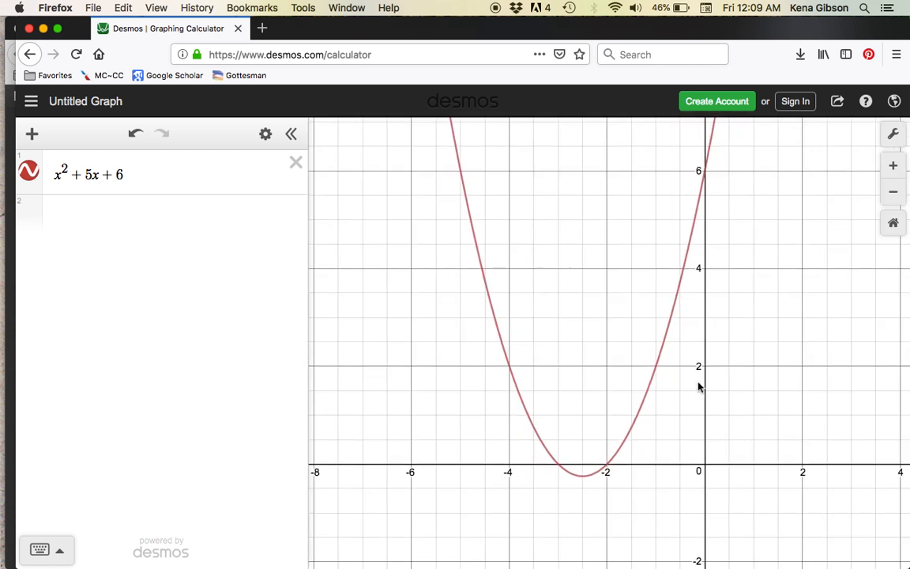
Select the parabola and check the coordinates of its y-intercept.
{"action": "left_click", "coordinate": [661, 362]}
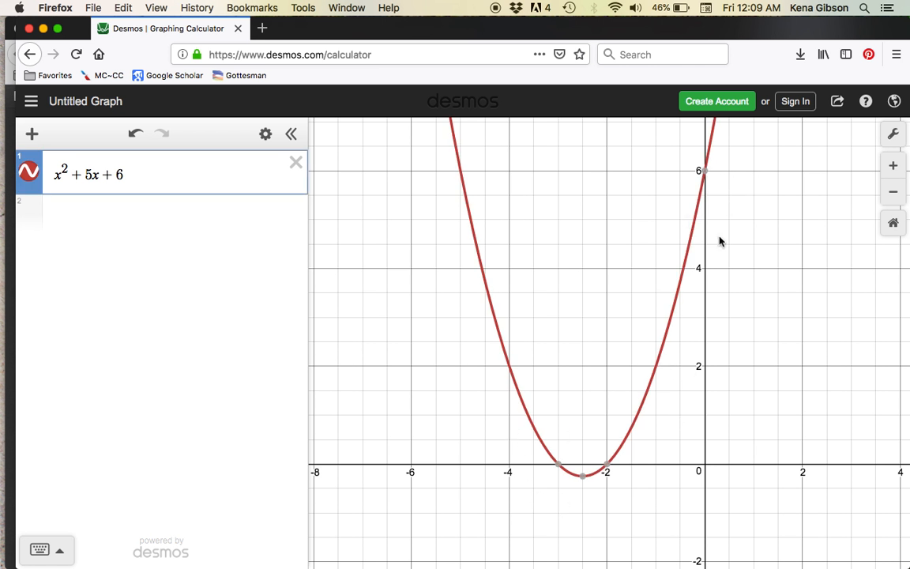
{"action": "left_click", "coordinate": [705, 173]}
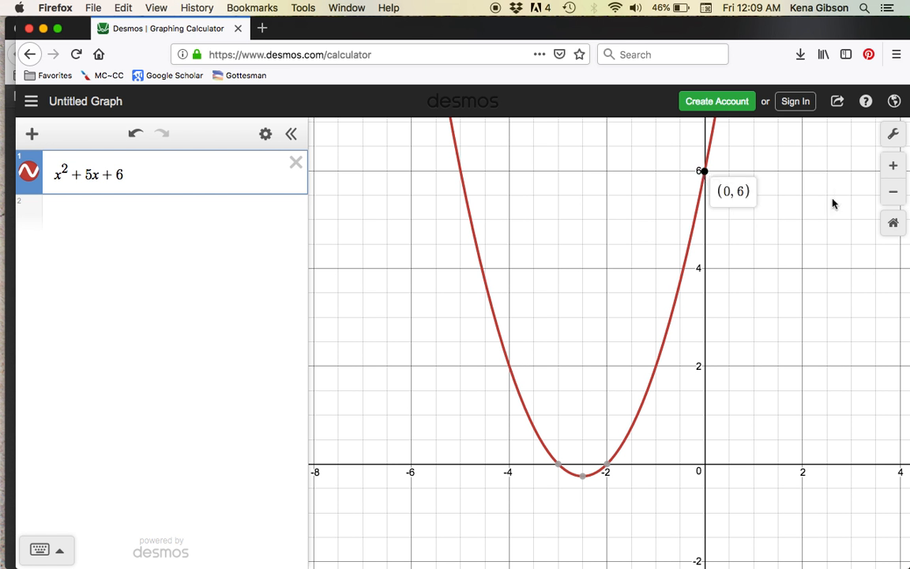
{"action": "left_click", "coordinate": [704, 172]}
Display the coordinates of the parabola's two x-intercepts and its vertex, and hide the labels again.
{"action": "left_click", "coordinate": [607, 465]}
{"action": "left_click", "coordinate": [557, 466]}
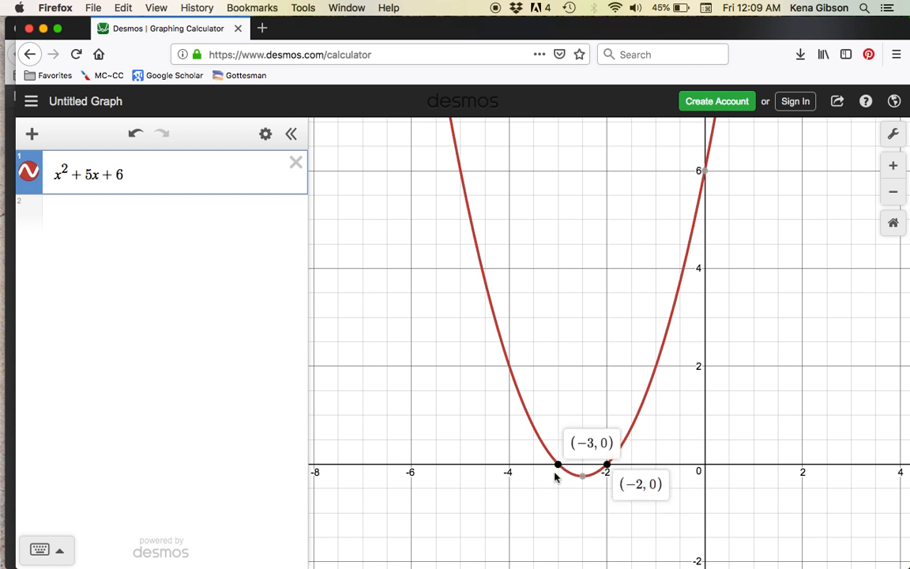
{"action": "left_click", "coordinate": [583, 478]}
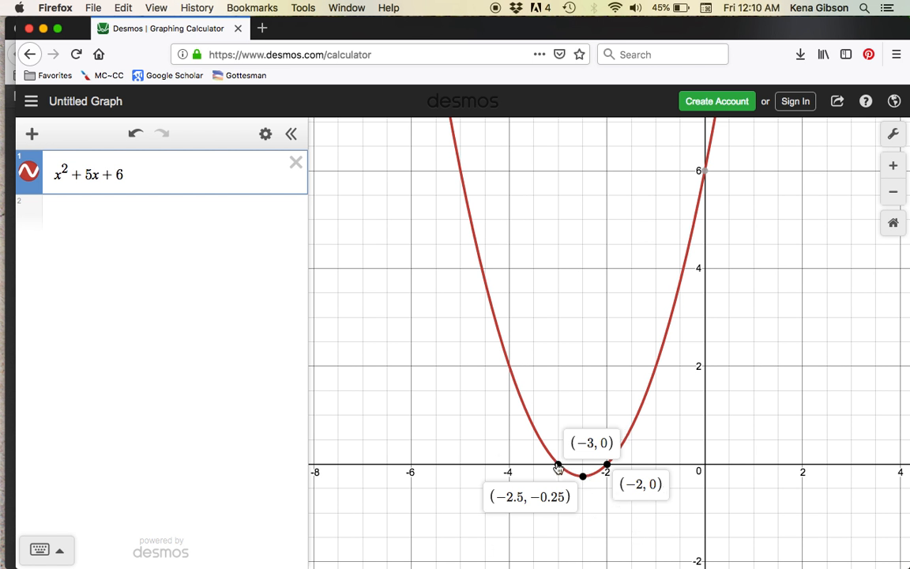
{"action": "left_click", "coordinate": [558, 466]}
{"action": "left_click", "coordinate": [582, 477]}
{"action": "left_click", "coordinate": [607, 466]}
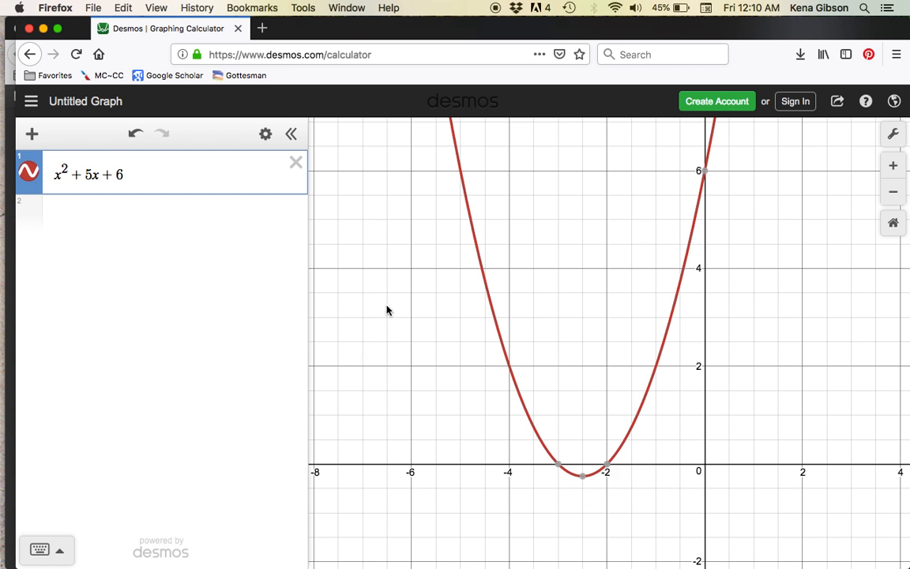
Graph x + 3 as the second expression using the on-screen keypad, and hide the keypad.
{"action": "left_click", "coordinate": [161, 220]}
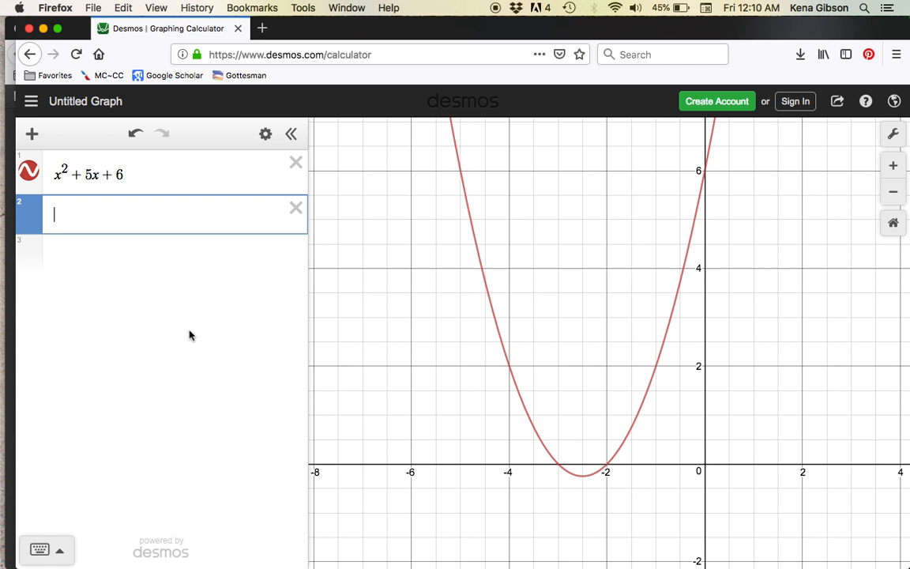
{"action": "left_click", "coordinate": [39, 549]}
{"action": "left_click", "coordinate": [212, 471]}
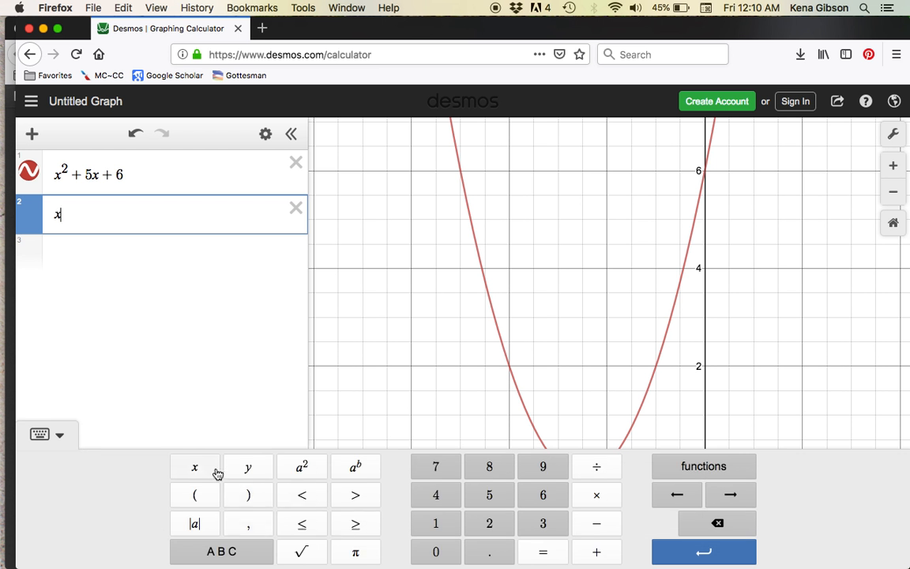
{"action": "left_click", "coordinate": [594, 552]}
{"action": "left_click", "coordinate": [549, 523]}
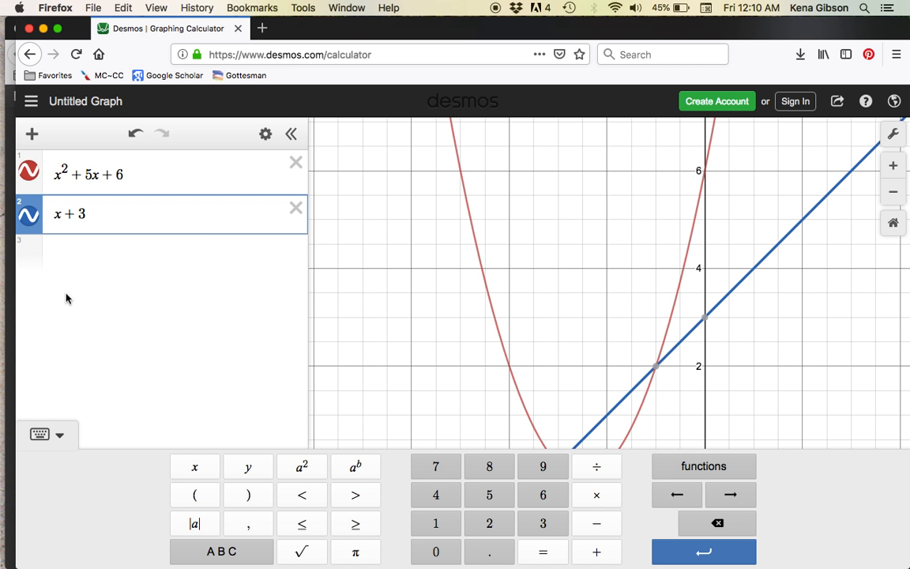
{"action": "left_click", "coordinate": [60, 436]}
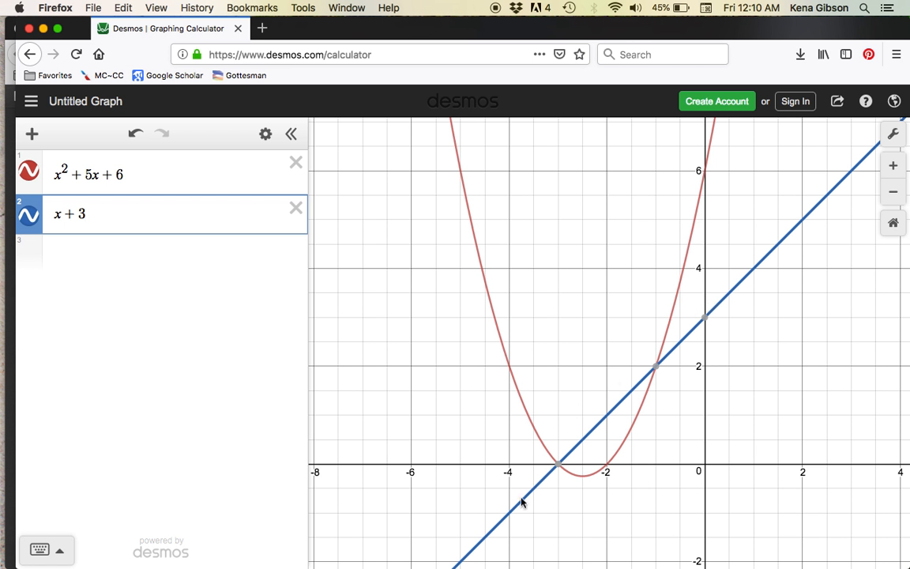
Check the coordinates of the line's two intersections with the parabola and of the line's y-intercept.
{"action": "mouse_move", "coordinate": [558, 467]}
{"action": "mouse_move", "coordinate": [435, 567]}
{"action": "left_click", "coordinate": [657, 368]}
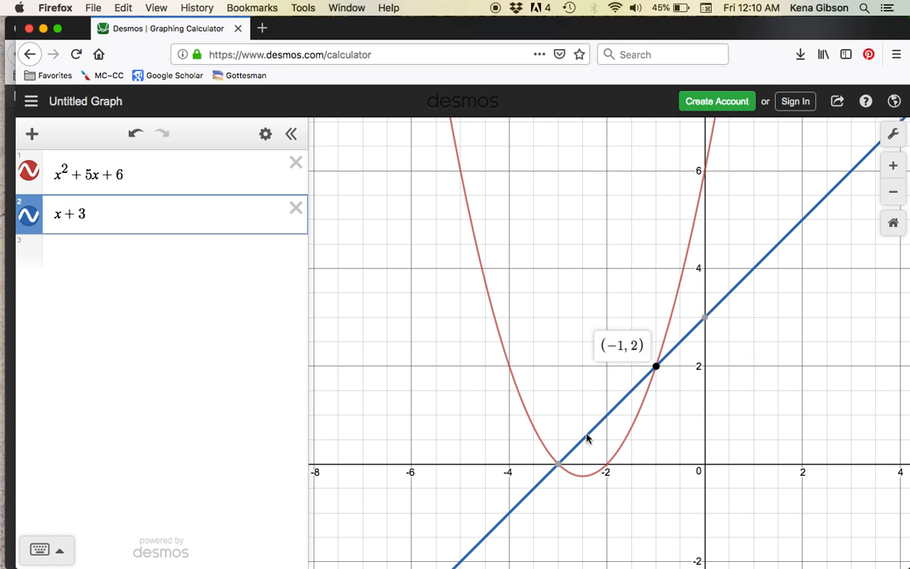
{"action": "left_click", "coordinate": [559, 465]}
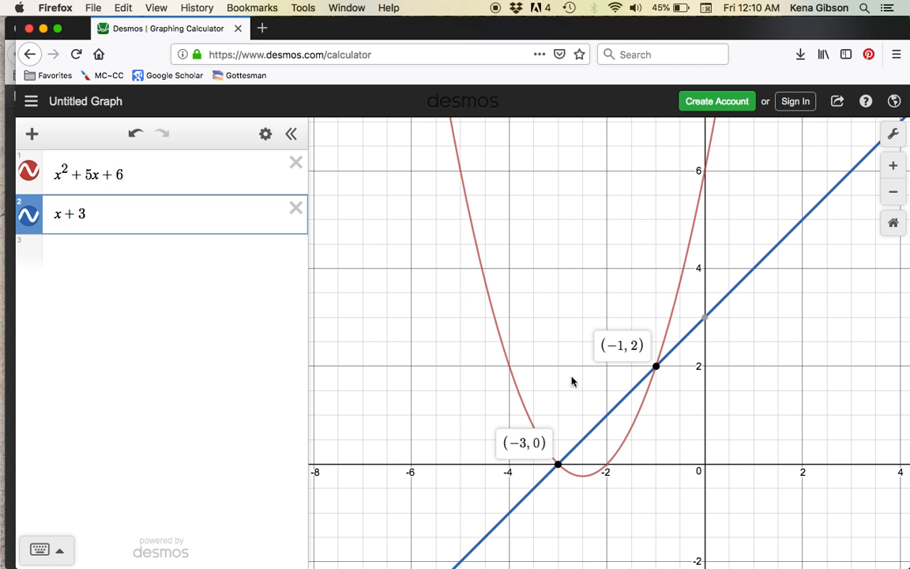
{"action": "left_click", "coordinate": [559, 465]}
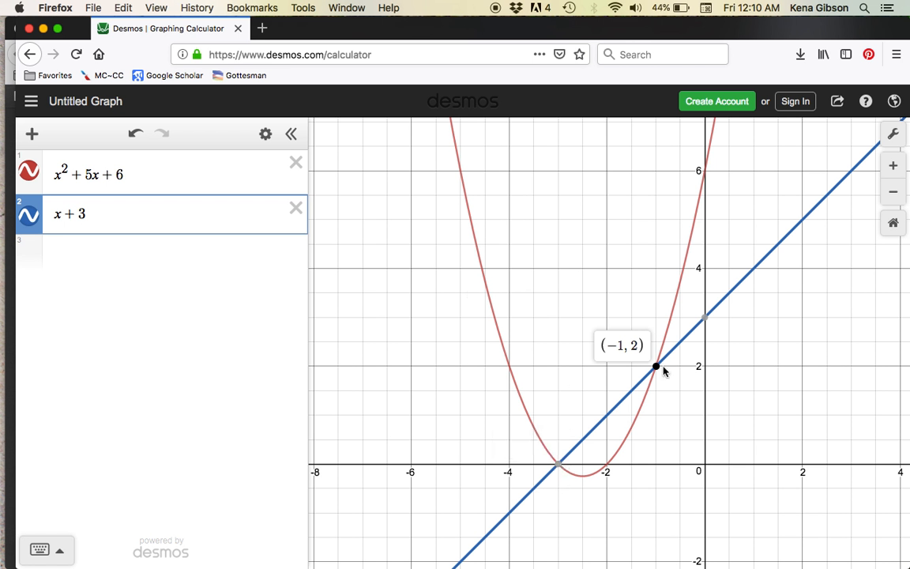
{"action": "left_click", "coordinate": [705, 318]}
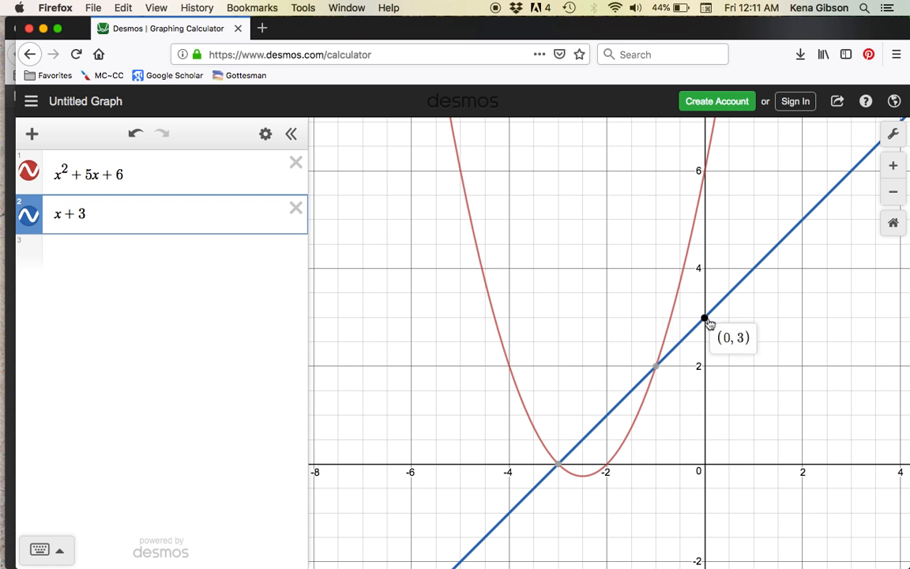
{"action": "left_click", "coordinate": [707, 321]}
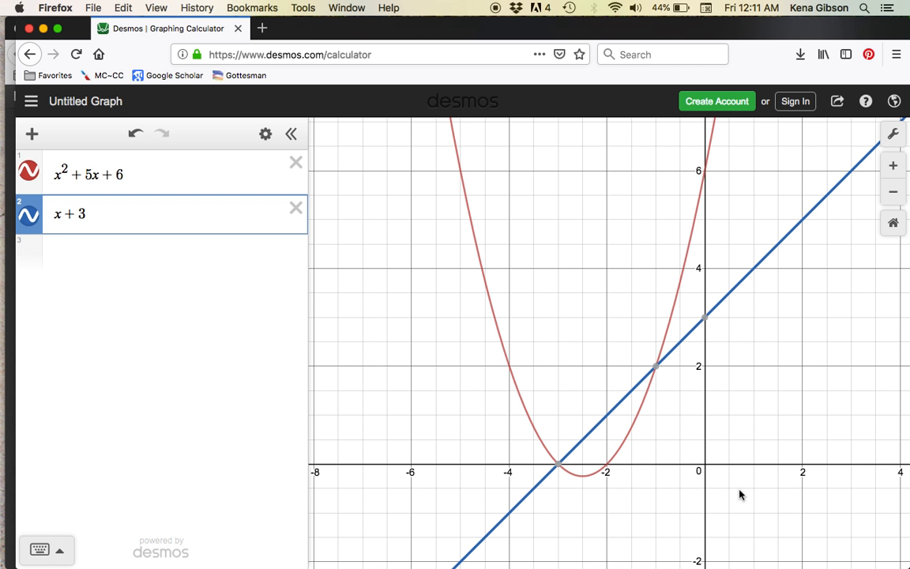
Graph the absolute value expression |x − 3| as the third expression using the on-screen keypad, and hide the keypad.
{"action": "left_click", "coordinate": [196, 248]}
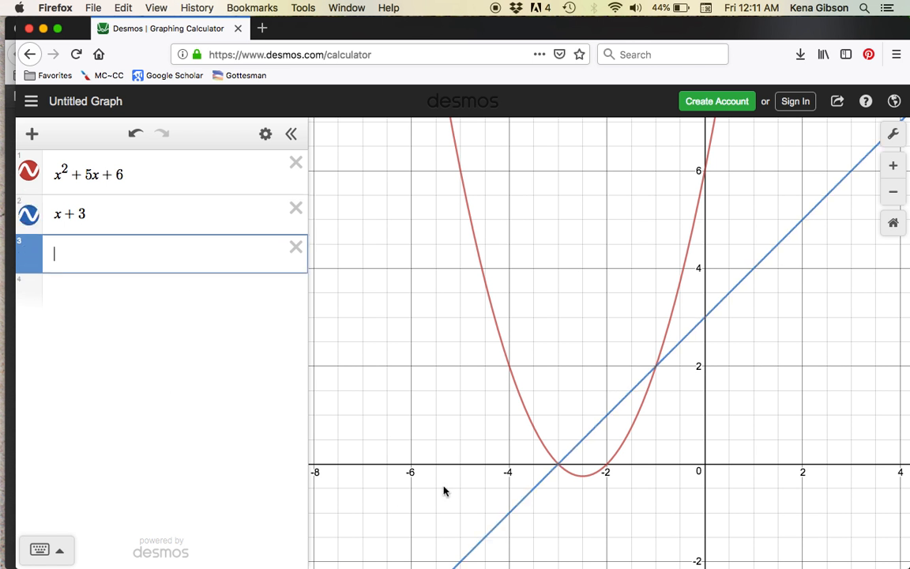
{"action": "left_click", "coordinate": [66, 552]}
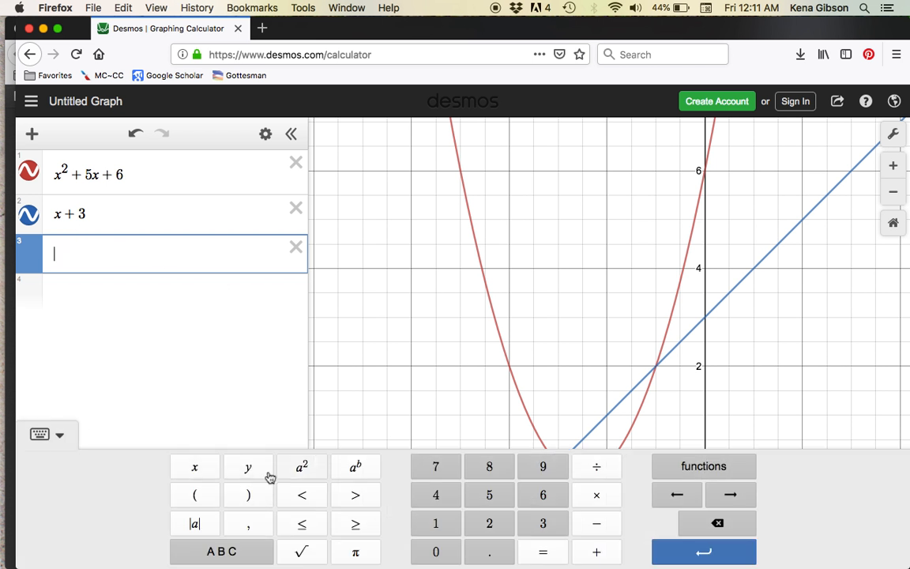
{"action": "left_click", "coordinate": [196, 524]}
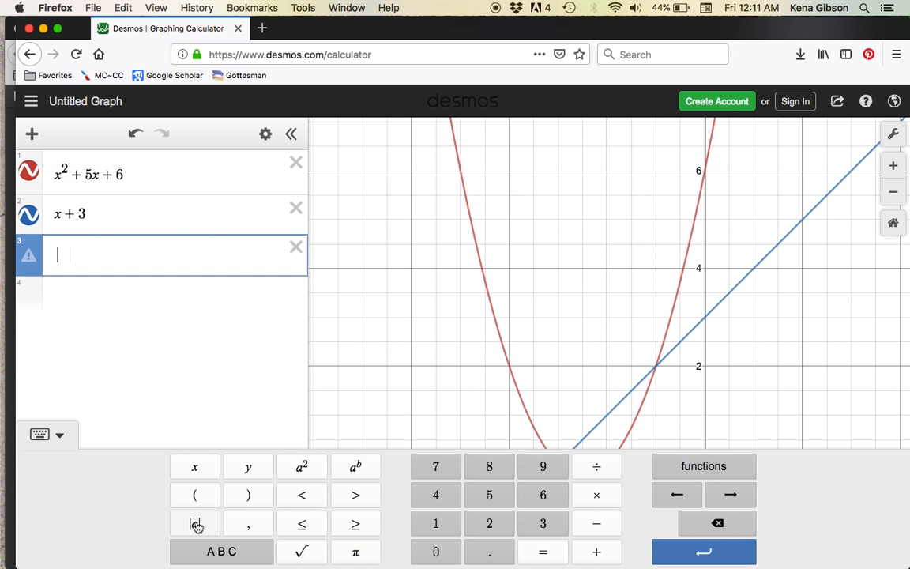
{"action": "left_click", "coordinate": [185, 467]}
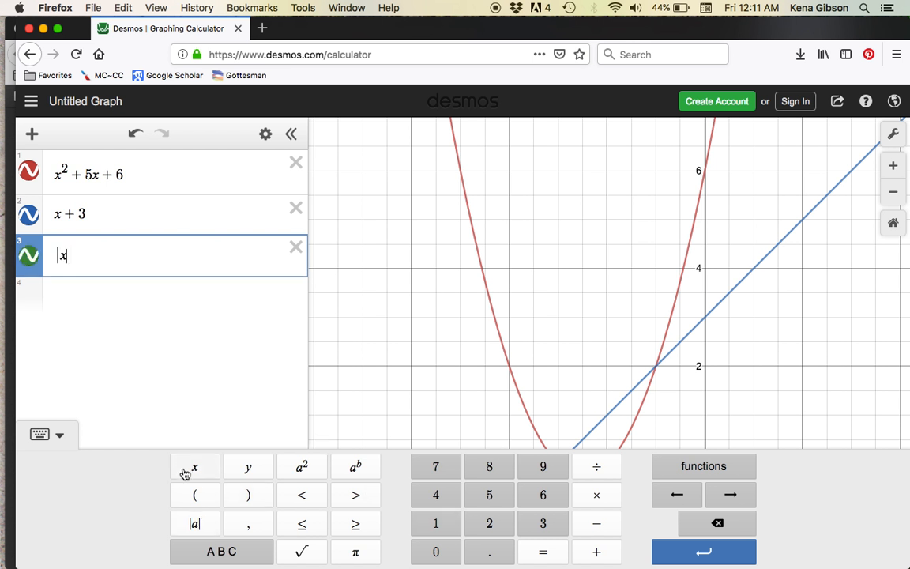
{"action": "left_click", "coordinate": [595, 524]}
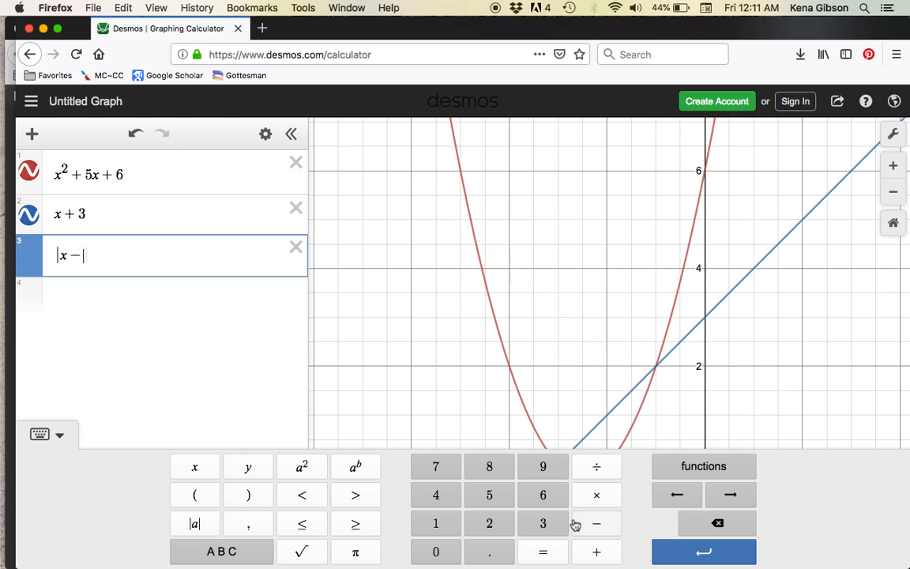
{"action": "left_click", "coordinate": [543, 524]}
{"action": "left_click", "coordinate": [543, 524]}
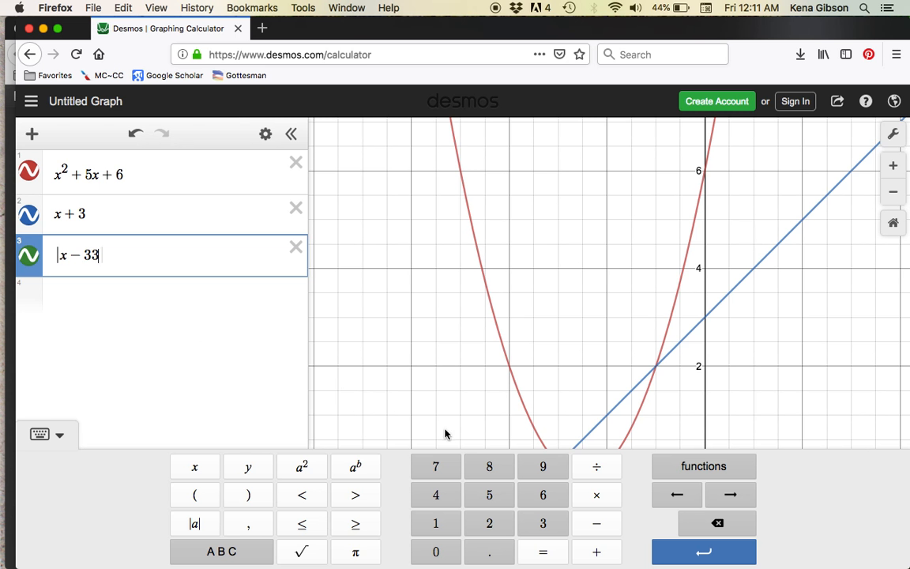
{"action": "key", "text": "BackSpace"}
{"action": "left_click", "coordinate": [193, 370]}
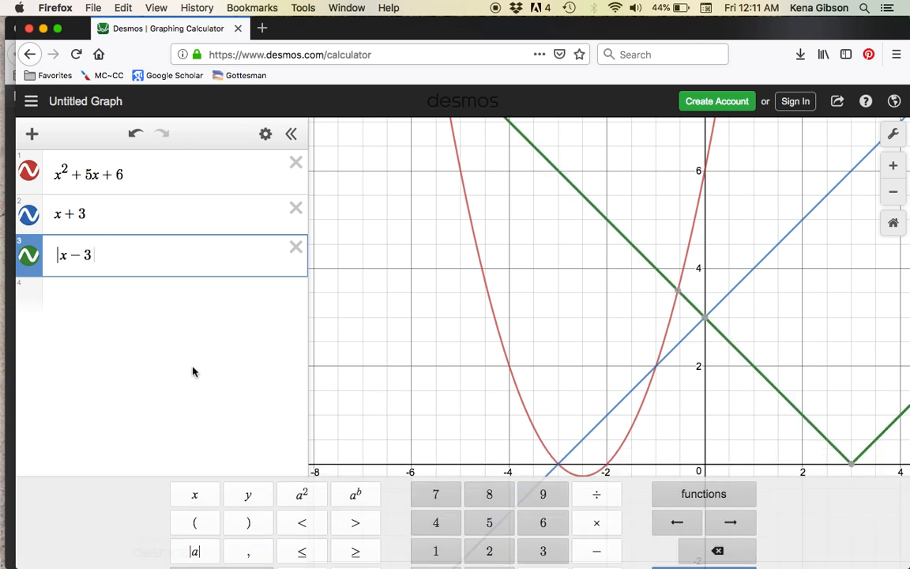
{"action": "scroll", "coordinate": [827, 512], "scroll_direction": "down", "scroll_amount": 5}
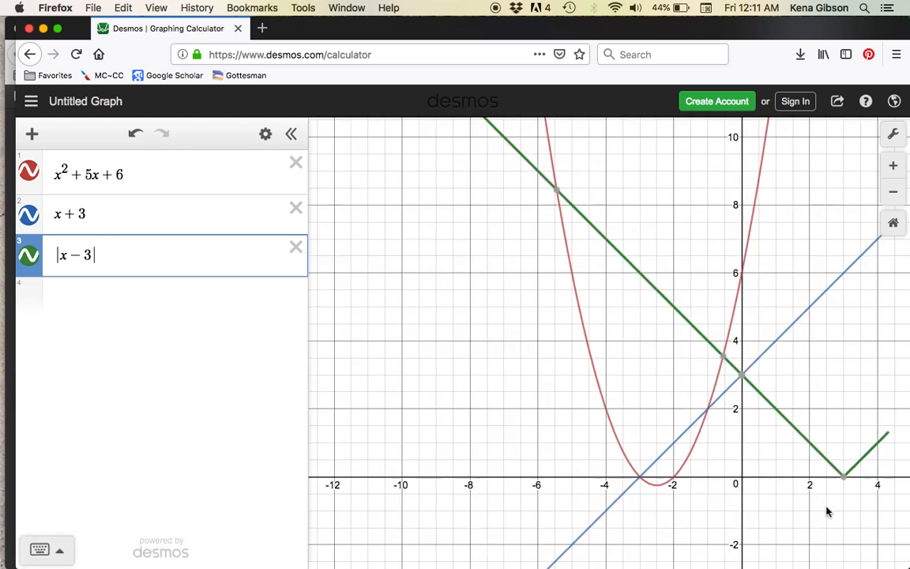
Graph √x as the fourth expression using the on-screen keypad, and check the coordinates of the curve's starting point.
{"action": "left_click", "coordinate": [86, 298]}
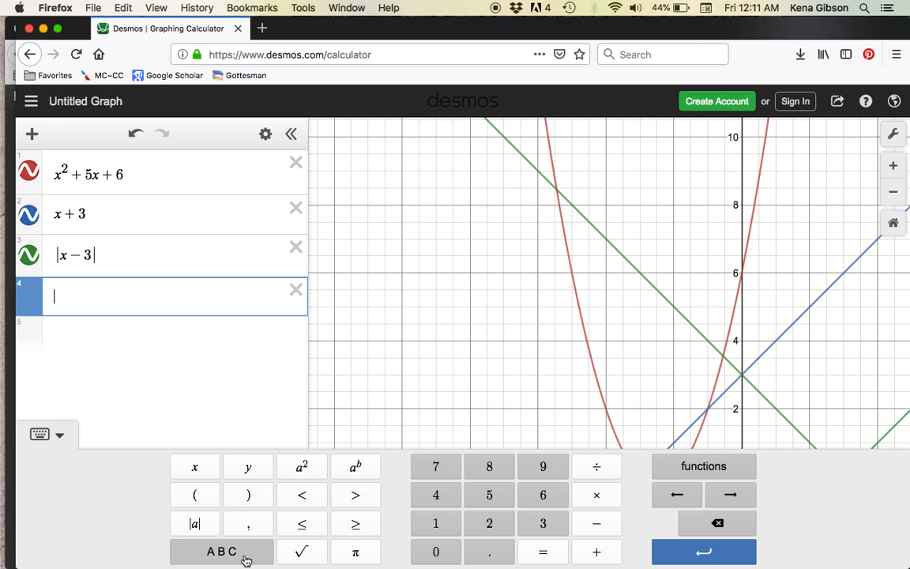
{"action": "left_click", "coordinate": [301, 550]}
{"action": "left_click", "coordinate": [204, 468]}
{"action": "left_click", "coordinate": [133, 381]}
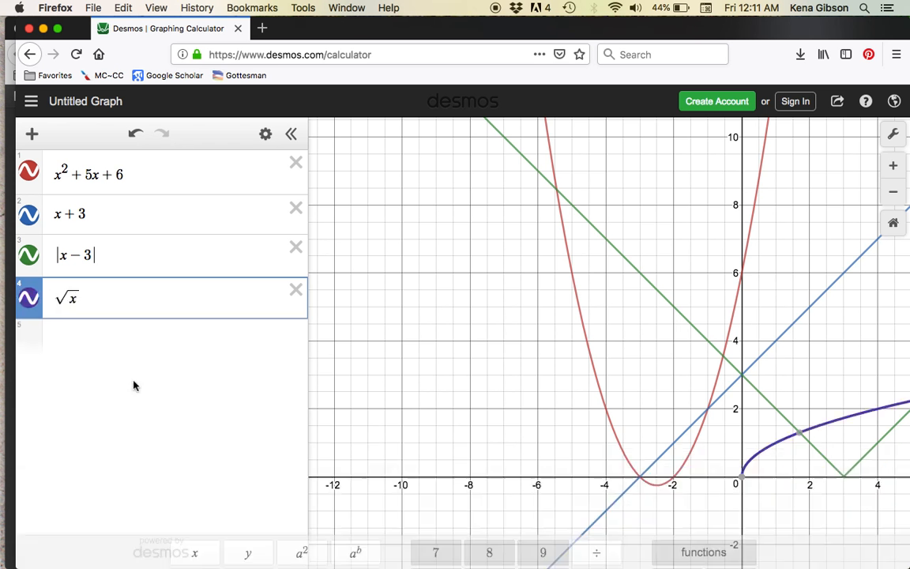
{"action": "mouse_move", "coordinate": [744, 485]}
{"action": "scroll", "coordinate": [743, 485], "scroll_direction": "down", "scroll_amount": 3}
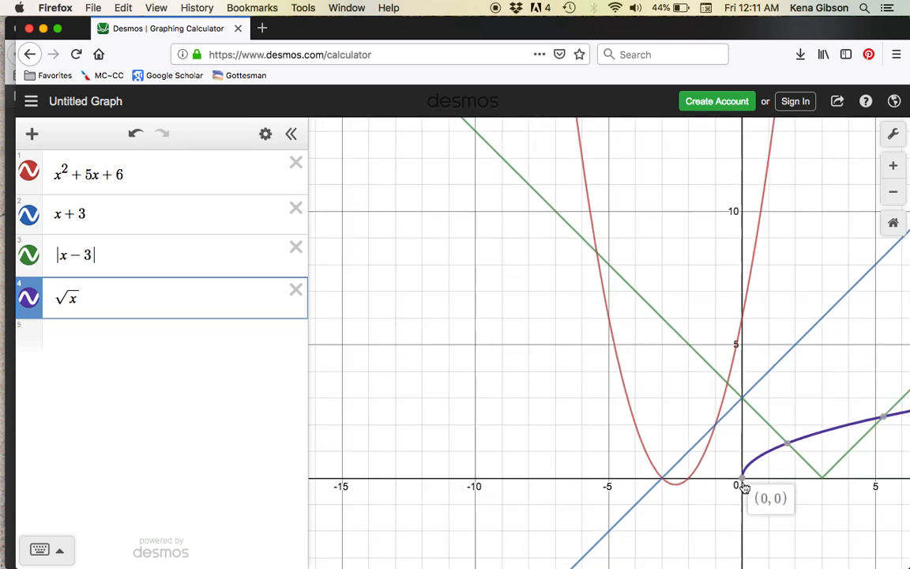
{"action": "left_click_drag", "start_coordinate": [789, 489], "coordinate": [610, 409]}
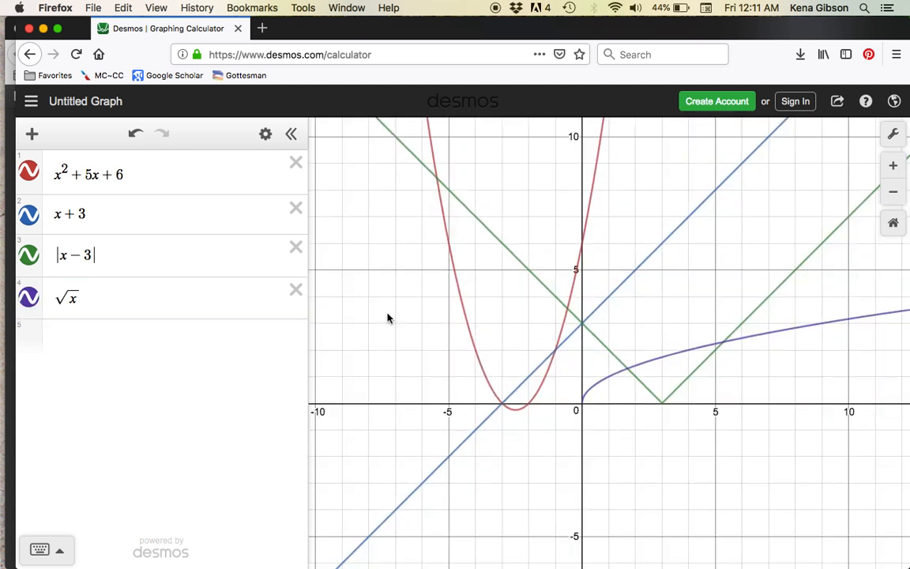
Look through the keypad's trigonometric, statistics, distribution and miscellaneous functions from an empty fifth expression, and close the keypad.
{"action": "left_click", "coordinate": [188, 337]}
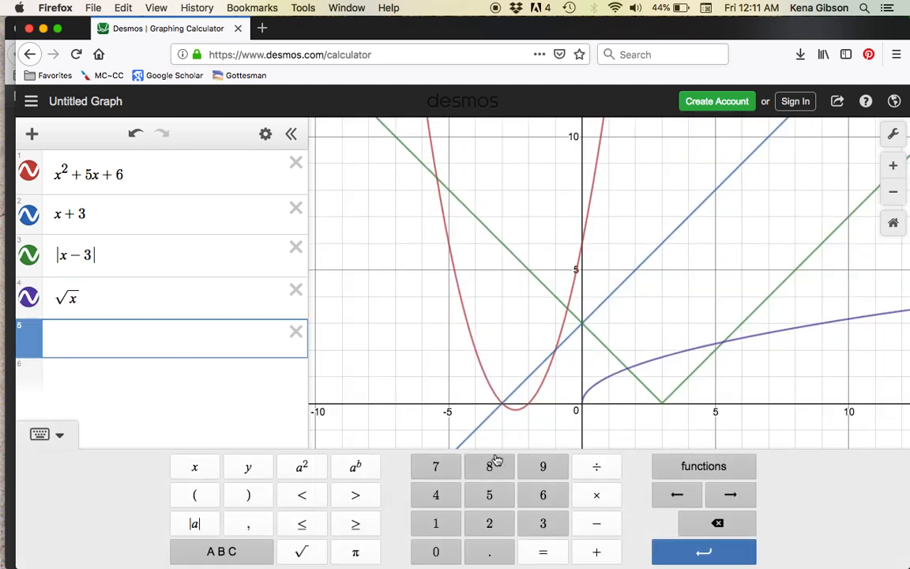
{"action": "left_click", "coordinate": [701, 468]}
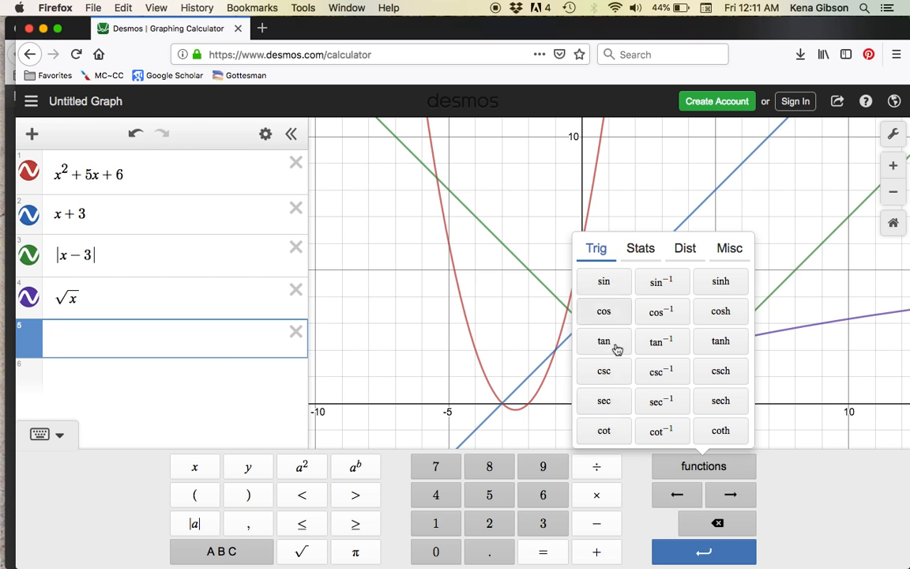
{"action": "left_click", "coordinate": [640, 250]}
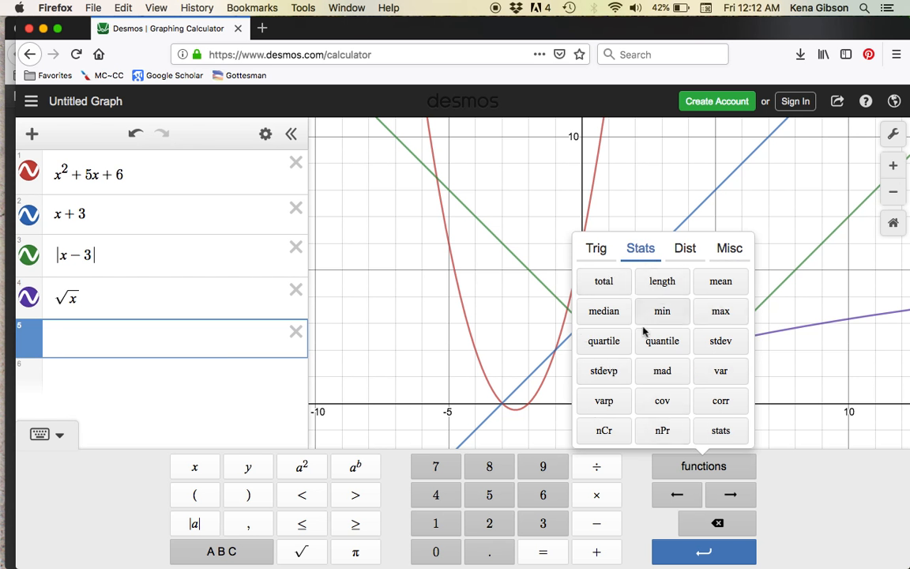
{"action": "left_click", "coordinate": [688, 251]}
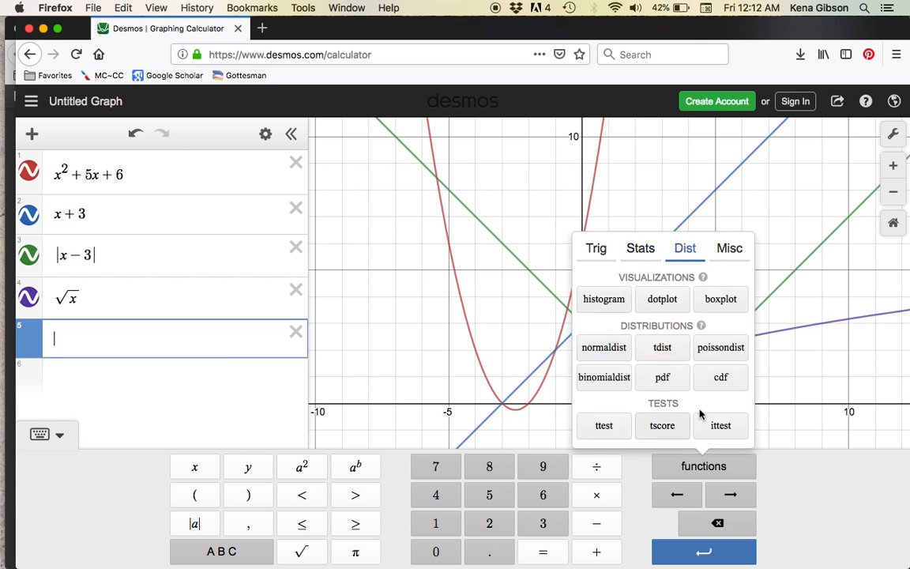
{"action": "left_click", "coordinate": [729, 249]}
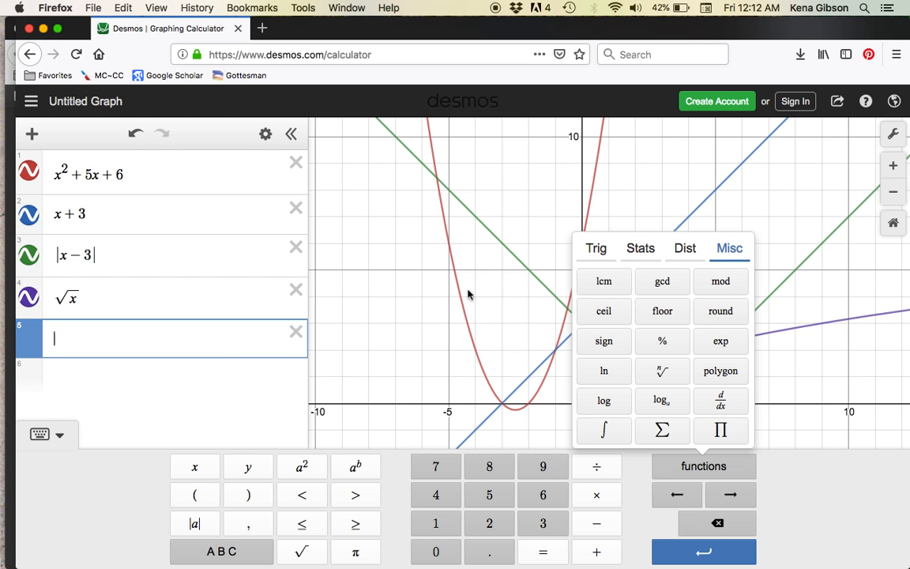
{"action": "left_click", "coordinate": [484, 338]}
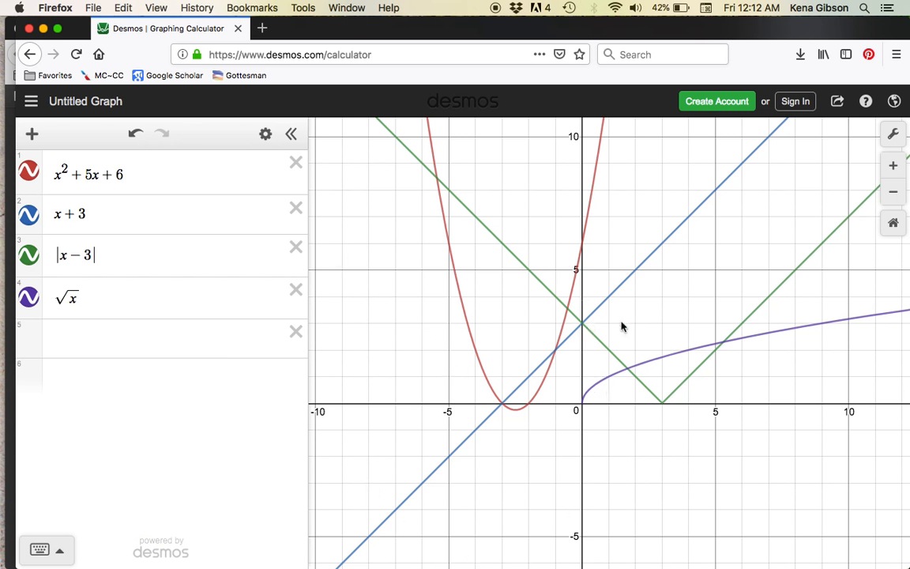
Examine the four graphs together at wider and closer scales, highlighting the line x + 3 and the |x − 3| graph to view their key points.
{"action": "scroll", "coordinate": [563, 356], "scroll_direction": "down", "scroll_amount": 5}
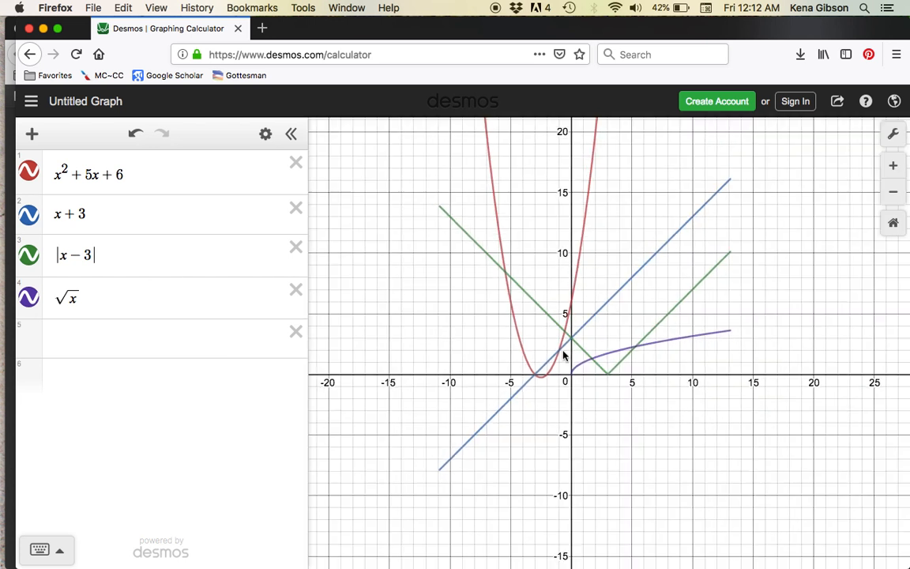
{"action": "scroll", "coordinate": [632, 362], "scroll_direction": "down", "scroll_amount": 3}
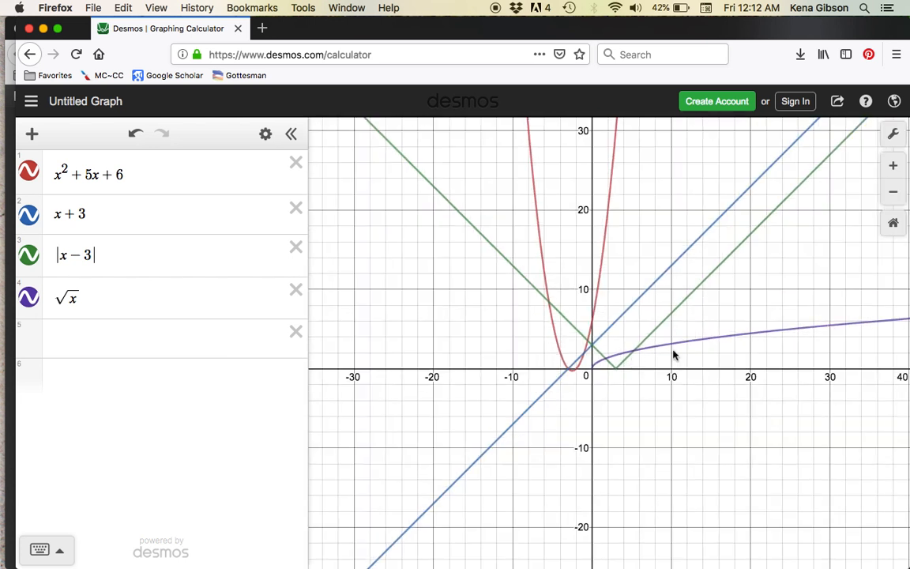
{"action": "scroll", "coordinate": [673, 354], "scroll_direction": "down", "scroll_amount": 3}
{"action": "scroll", "coordinate": [715, 358], "scroll_direction": "down", "scroll_amount": 3}
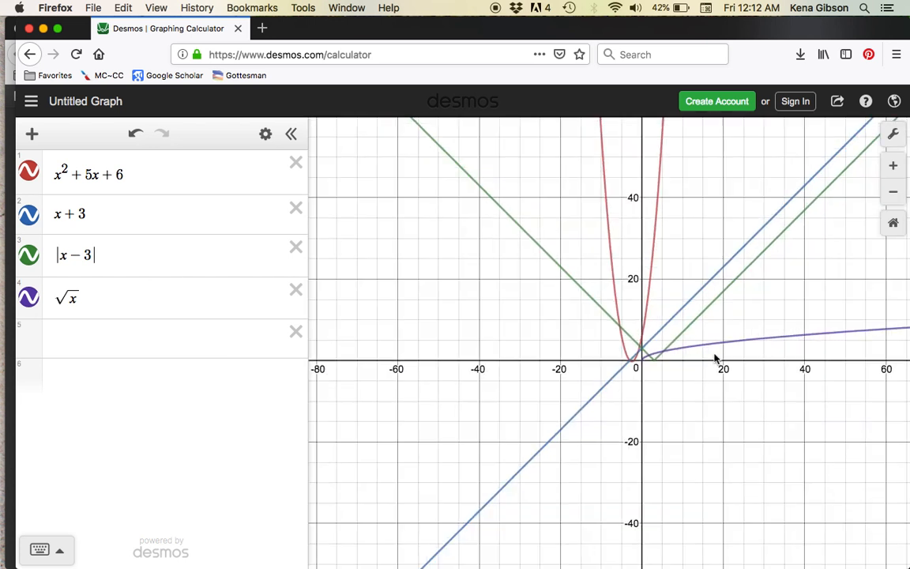
{"action": "scroll", "coordinate": [715, 358], "scroll_direction": "up", "scroll_amount": 4}
{"action": "scroll", "coordinate": [715, 358], "scroll_direction": "down", "scroll_amount": 2}
{"action": "left_click", "coordinate": [584, 335]}
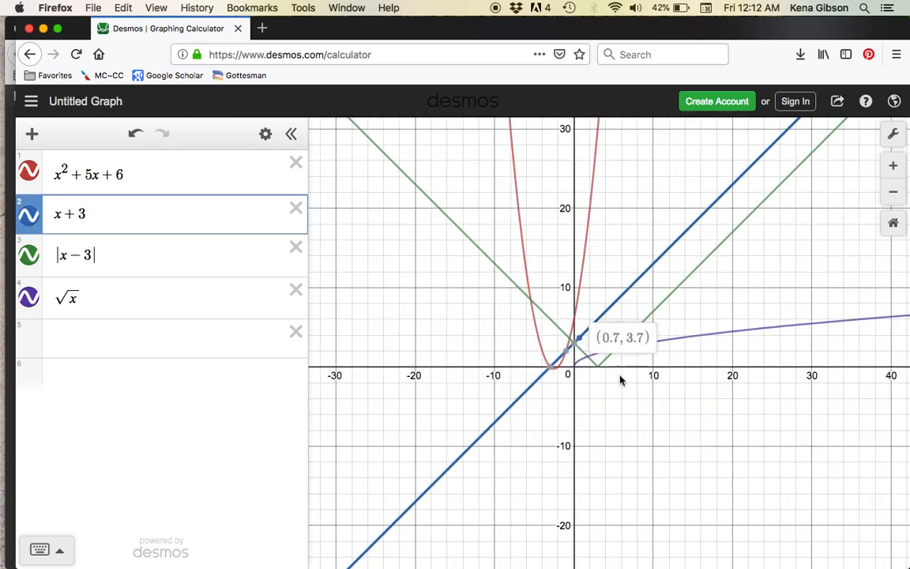
{"action": "left_click", "coordinate": [723, 248]}
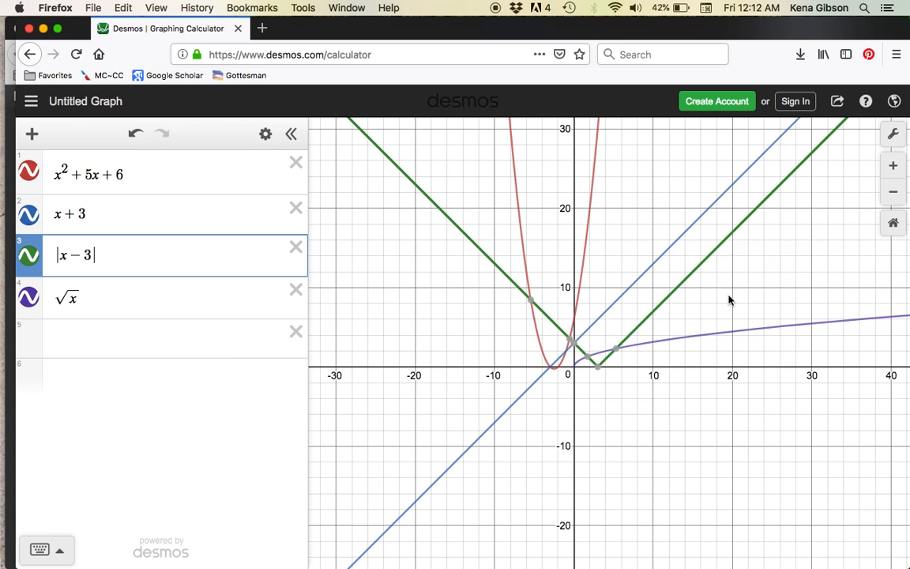
{"action": "left_click_drag", "start_coordinate": [711, 293], "coordinate": [691, 285]}
{"action": "scroll", "coordinate": [626, 387], "scroll_direction": "up", "scroll_amount": 5}
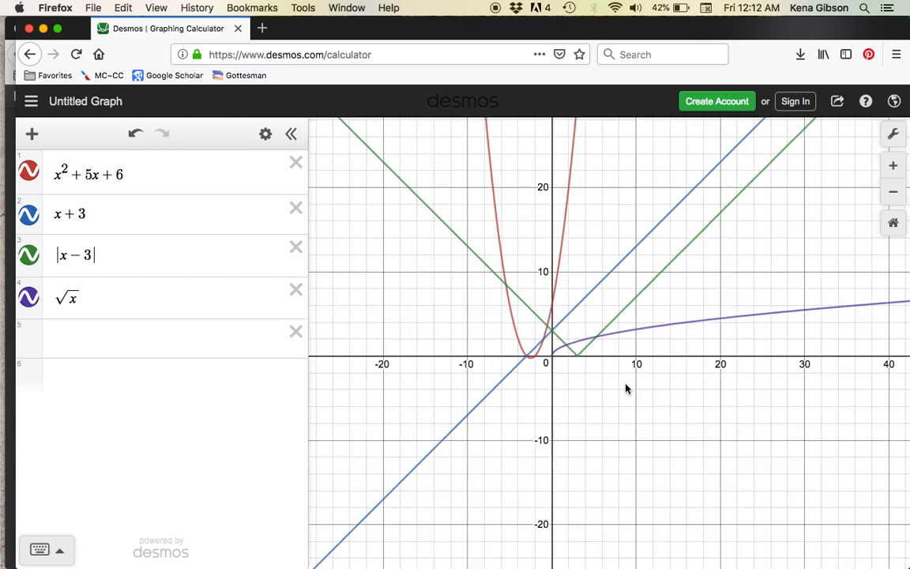
{"action": "scroll", "coordinate": [496, 349], "scroll_direction": "up", "scroll_amount": 3}
{"action": "left_click_drag", "start_coordinate": [480, 345], "coordinate": [481, 406]}
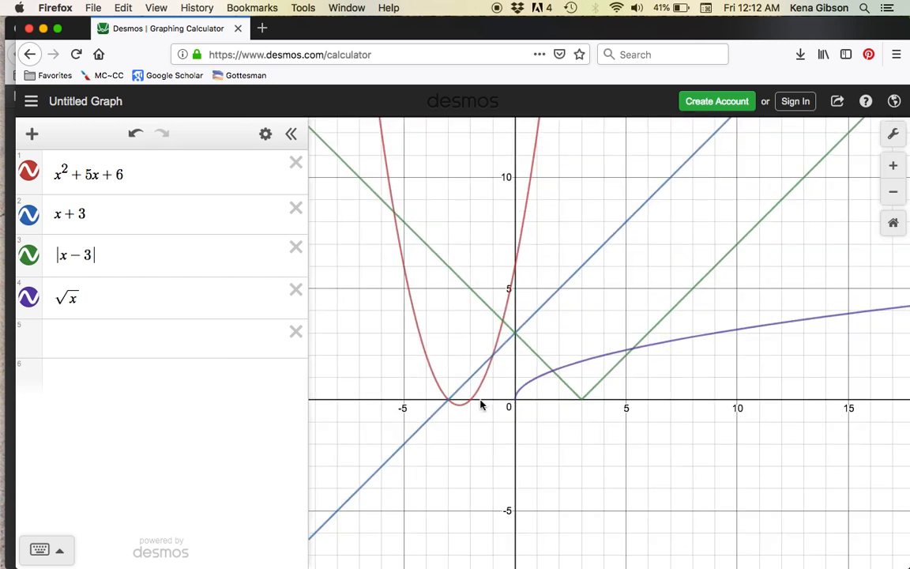